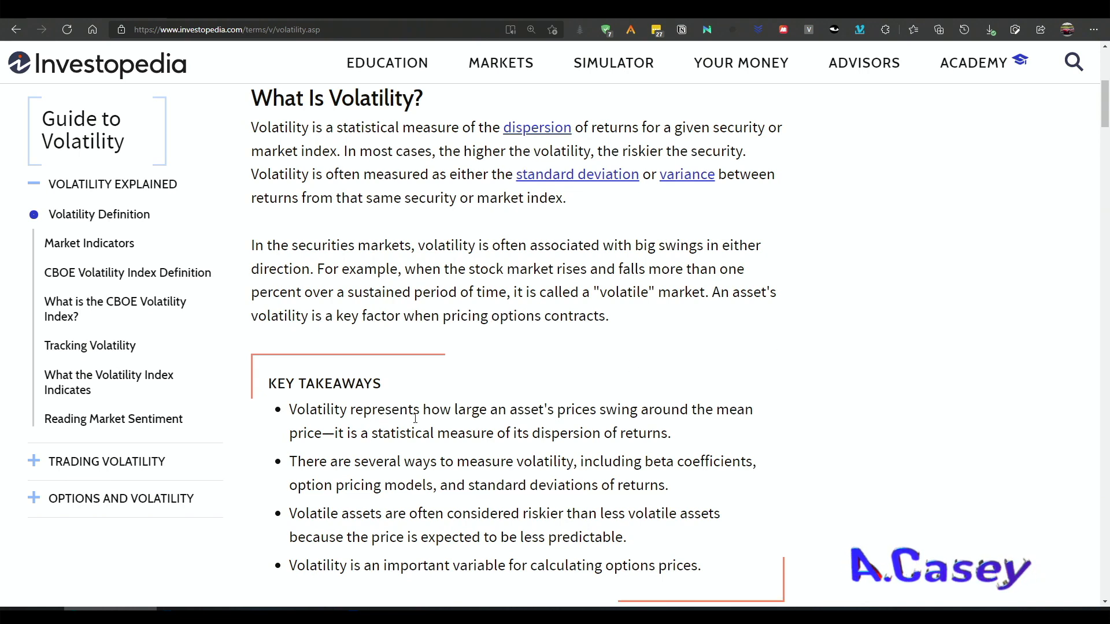
Read the key takeaways on volatility and the Cboe Volatility Index (VIX) definition on Investopedia
left_click_drag(294, 409, 753, 408)
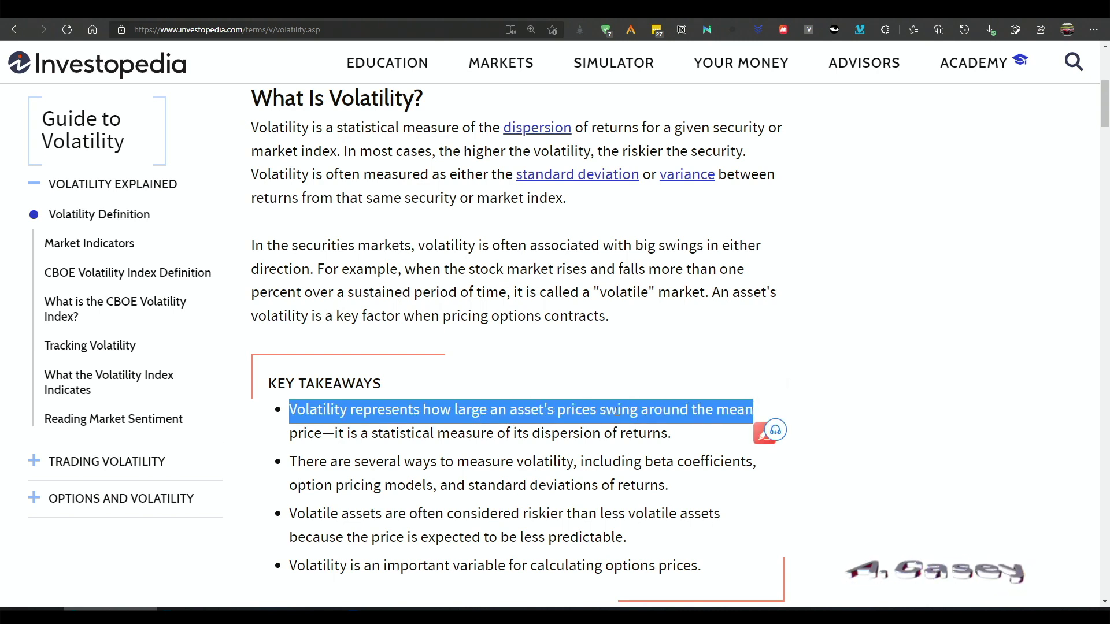
left_click_drag(326, 462, 573, 463)
left_click_drag(290, 514, 677, 513)
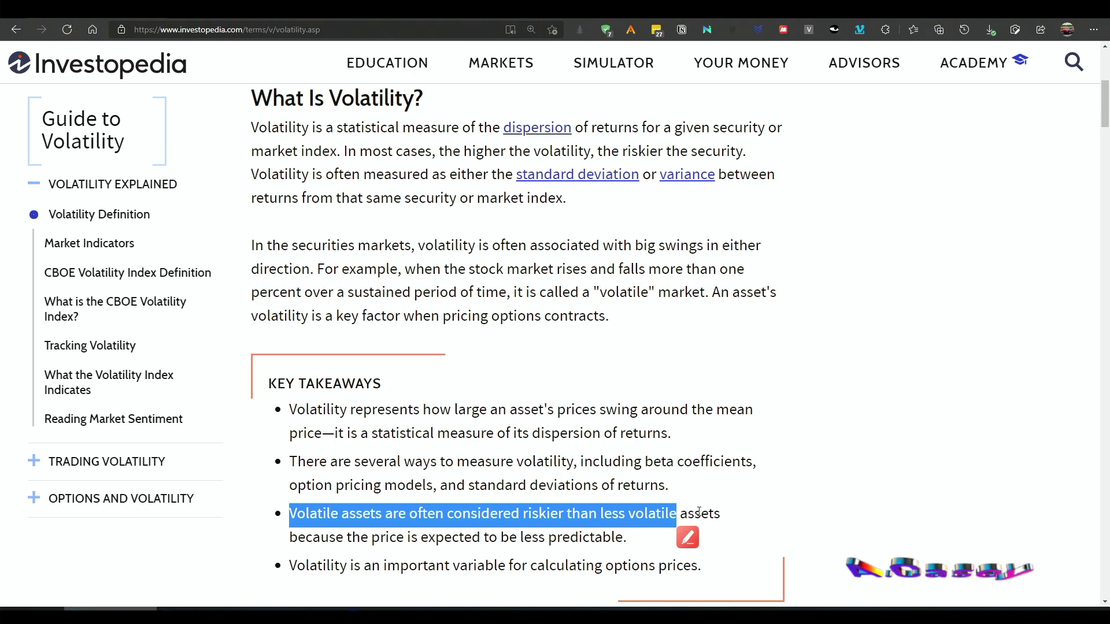
left_click(610, 514)
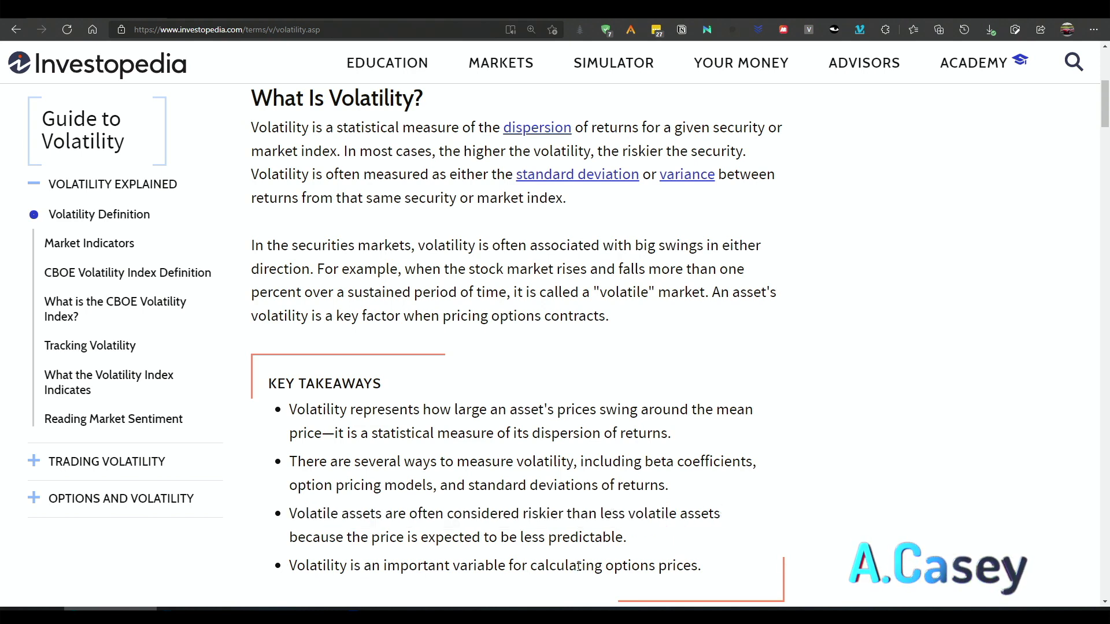
left_click_drag(701, 569, 289, 566)
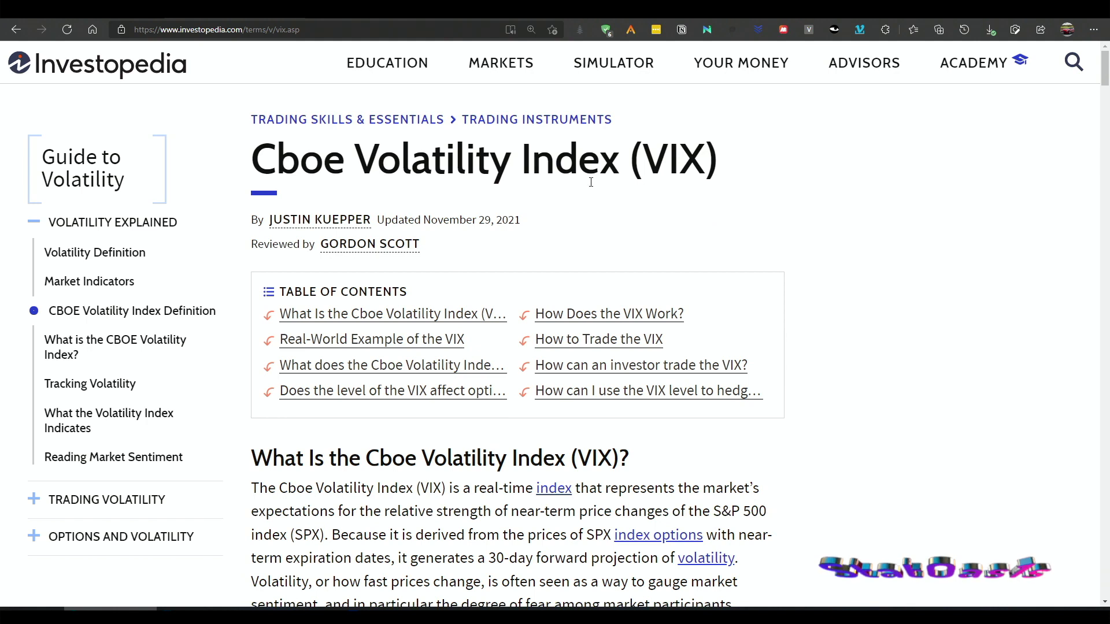
scroll(793, 189, "down", 6)
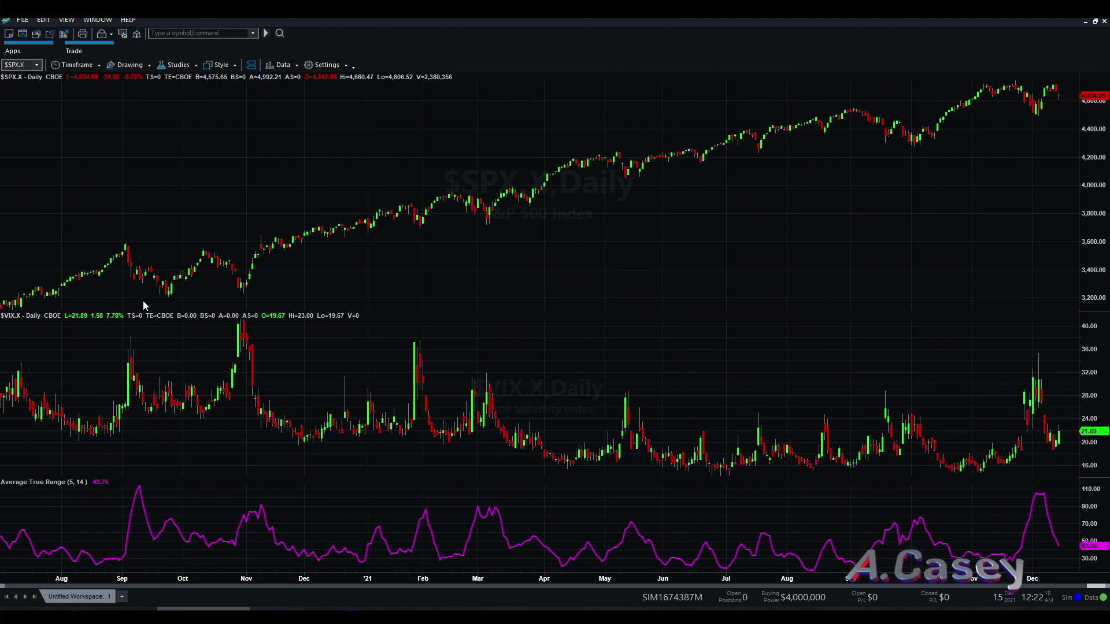
Switch to TradeStation and examine the daily $SPX.X, $VIX.X and Average True Range history back through early 2020 to late 2018
left_click_drag(137, 357, 803, 360)
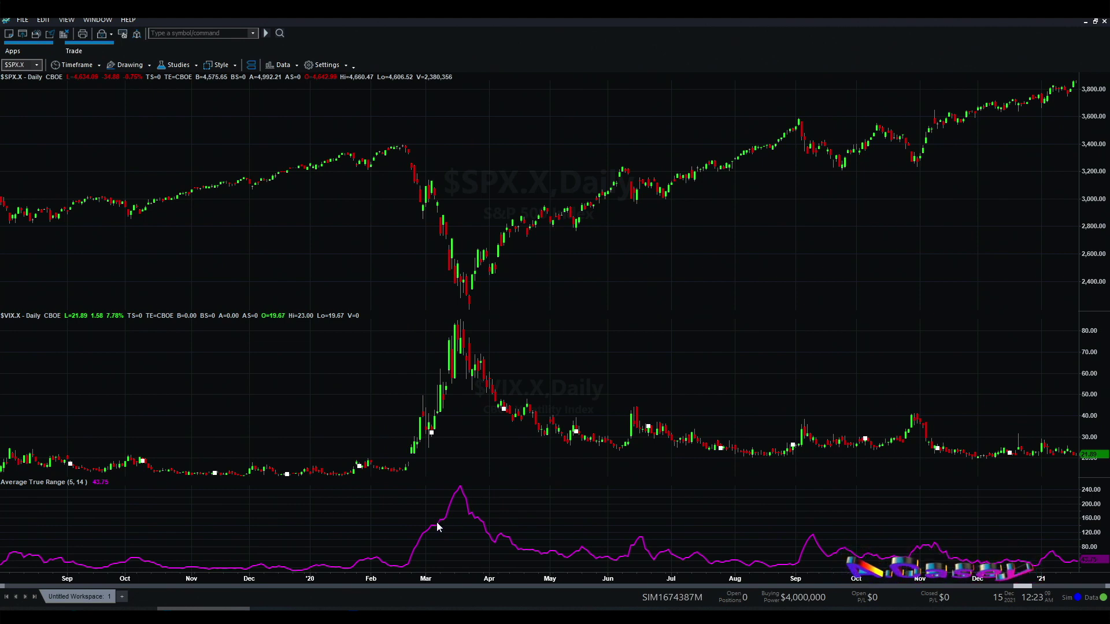
scroll(463, 354, "up", 10)
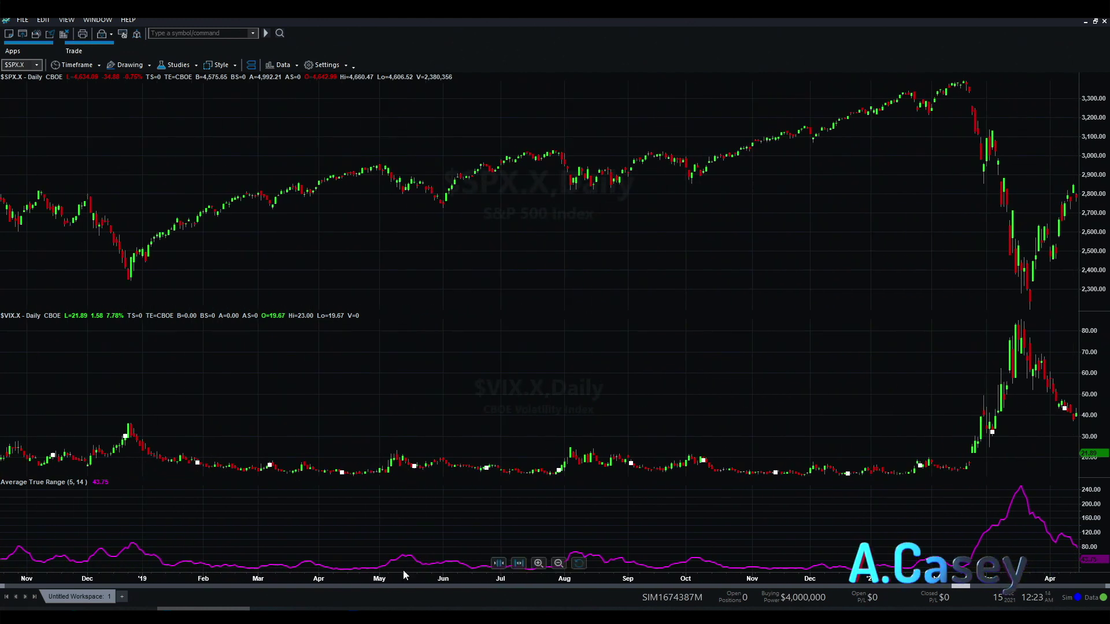
left_click_drag(153, 451, 515, 448)
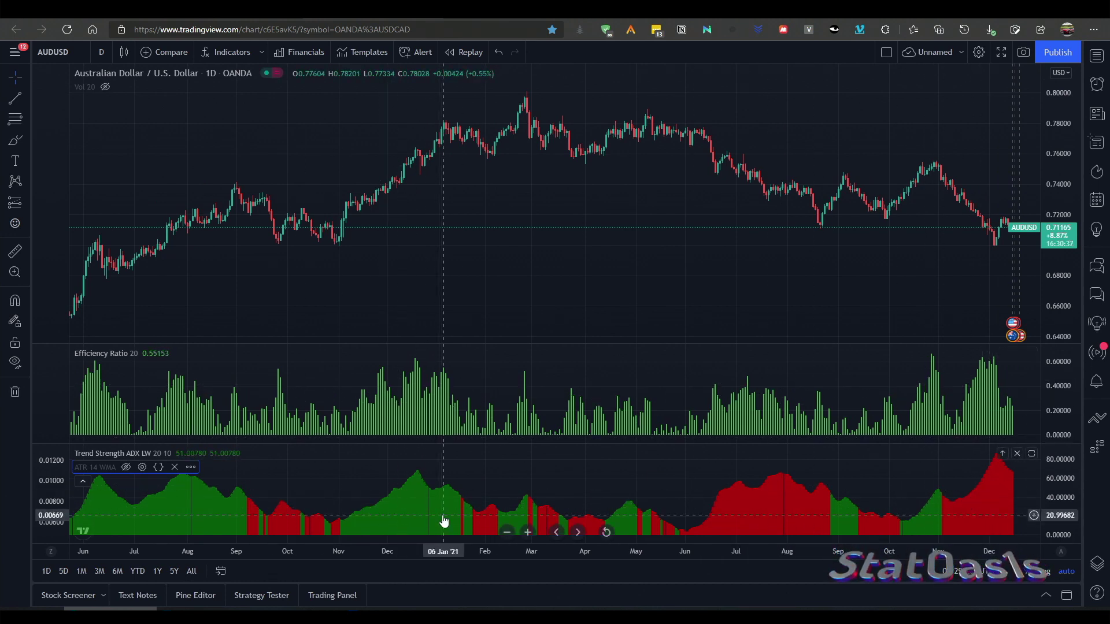
Show the hidden ATR 14 WMA indicator on TradingView's daily AUDUSD chart and compare it with Trend Strength ADX back to 2016
left_click(125, 468)
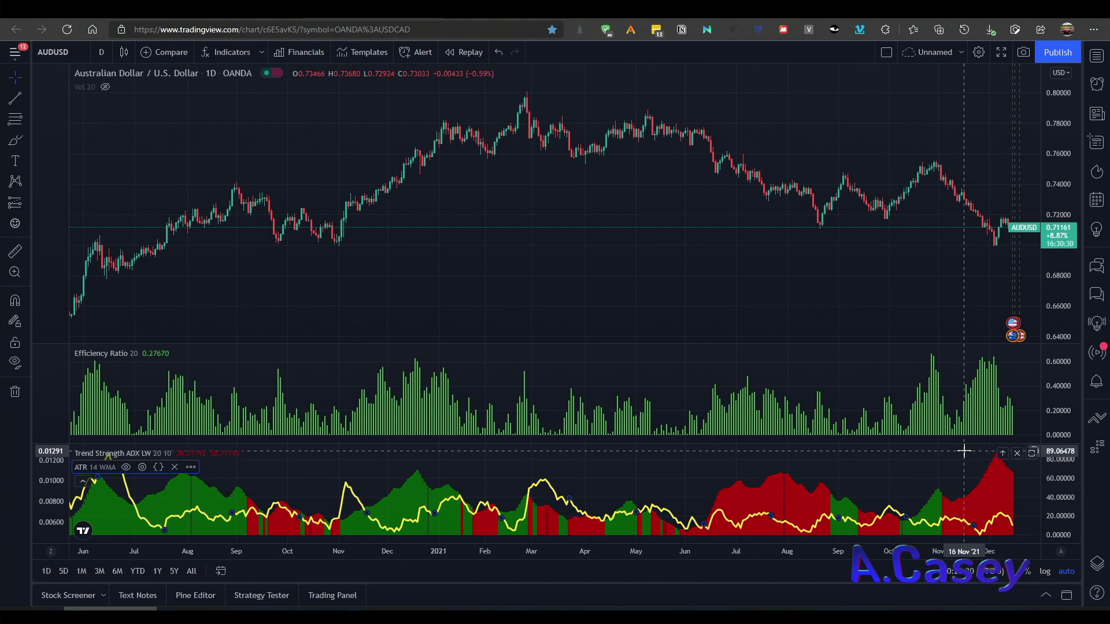
left_click_drag(397, 513, 890, 500)
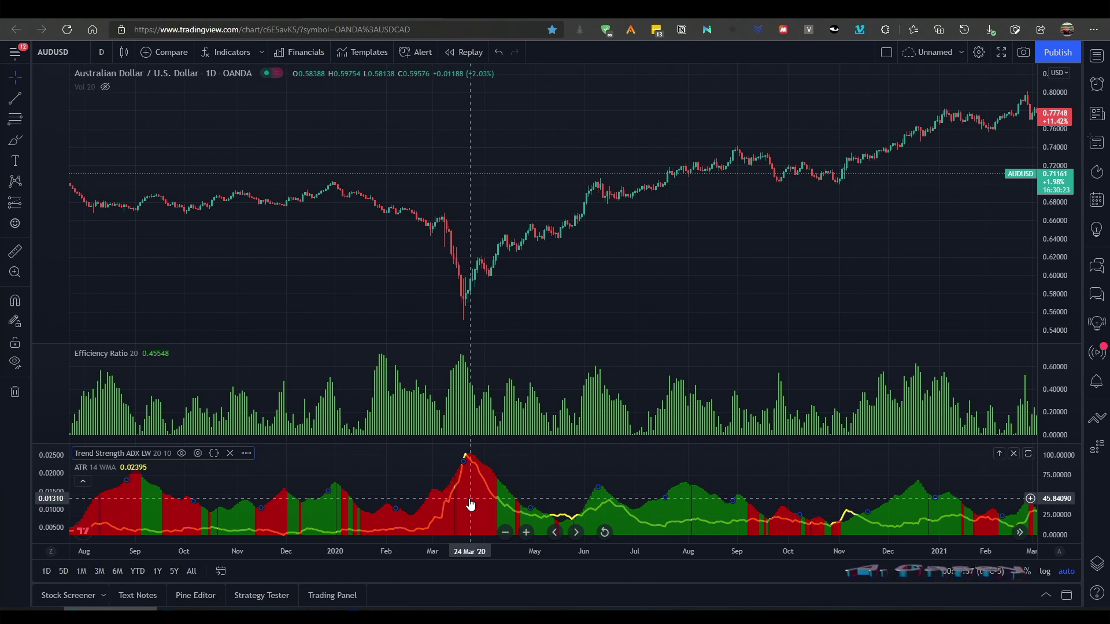
left_click_drag(468, 498, 926, 496)
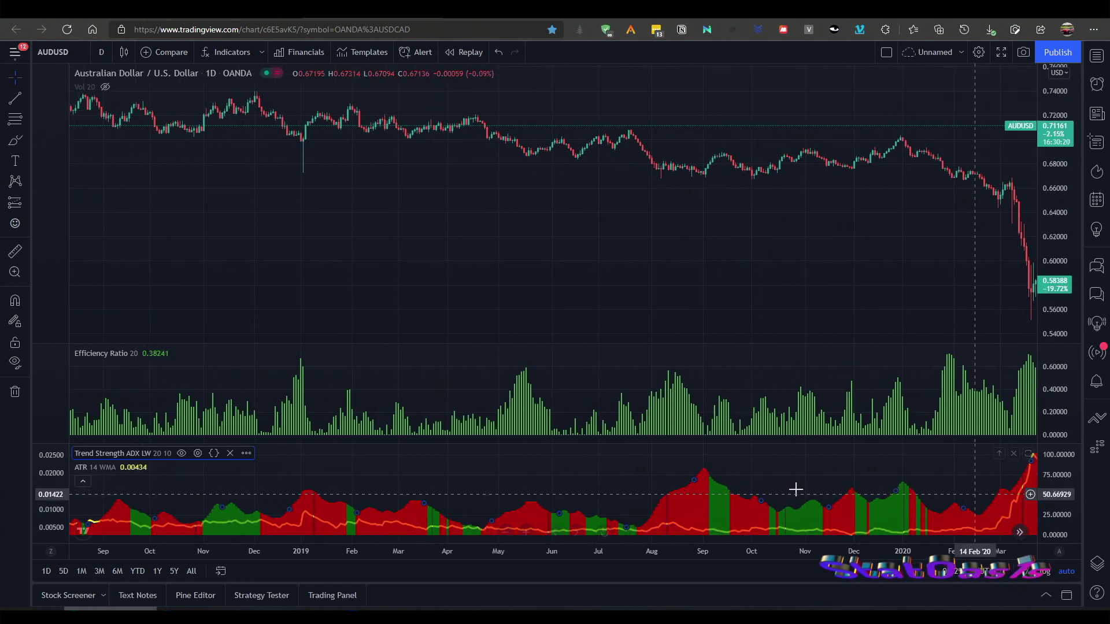
left_click_drag(380, 523, 542, 506)
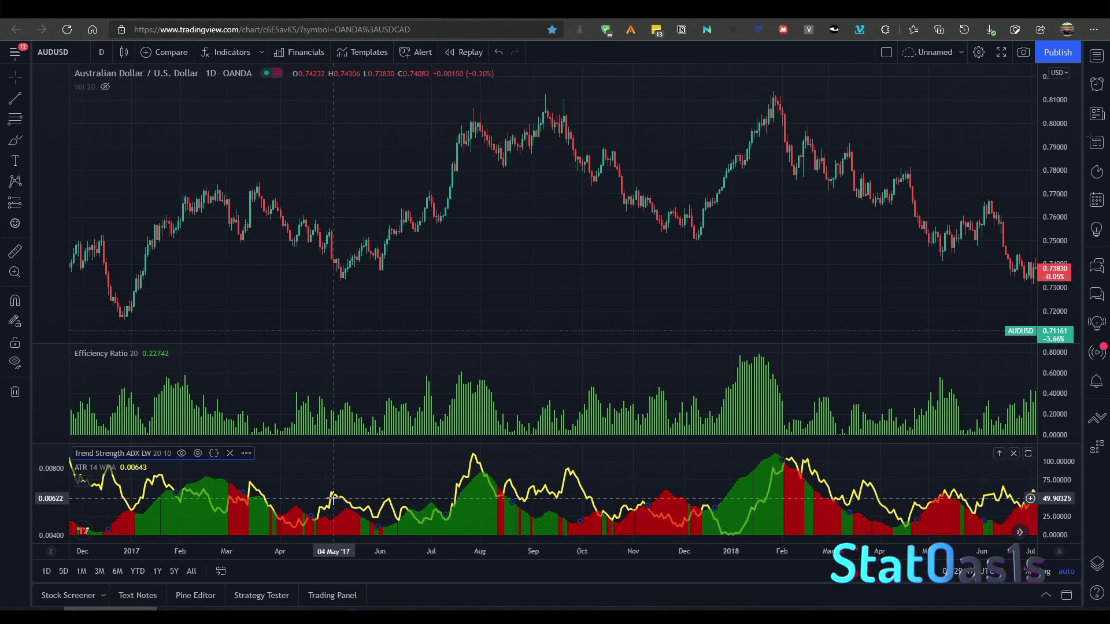
left_click_drag(185, 508, 580, 522)
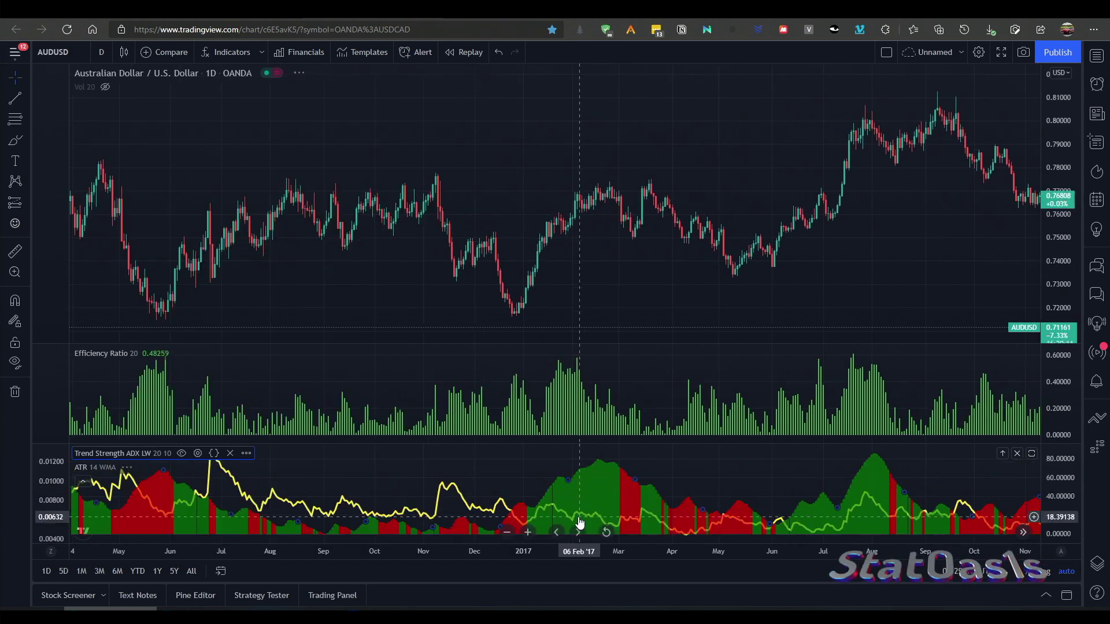
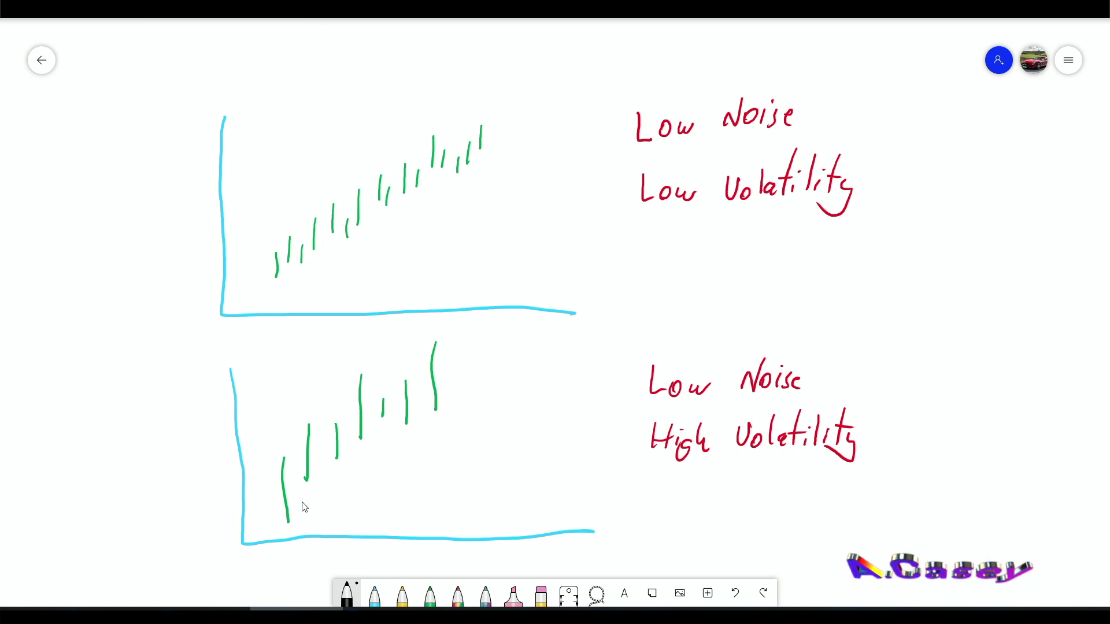
left_click_drag(287, 513, 288, 524)
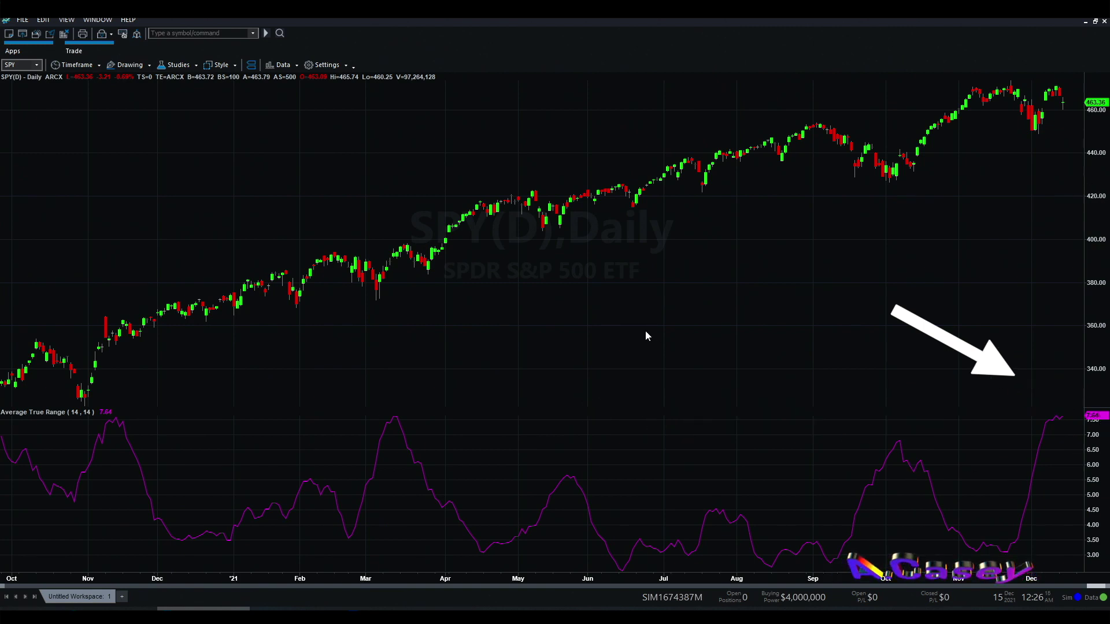
type("@es.d")
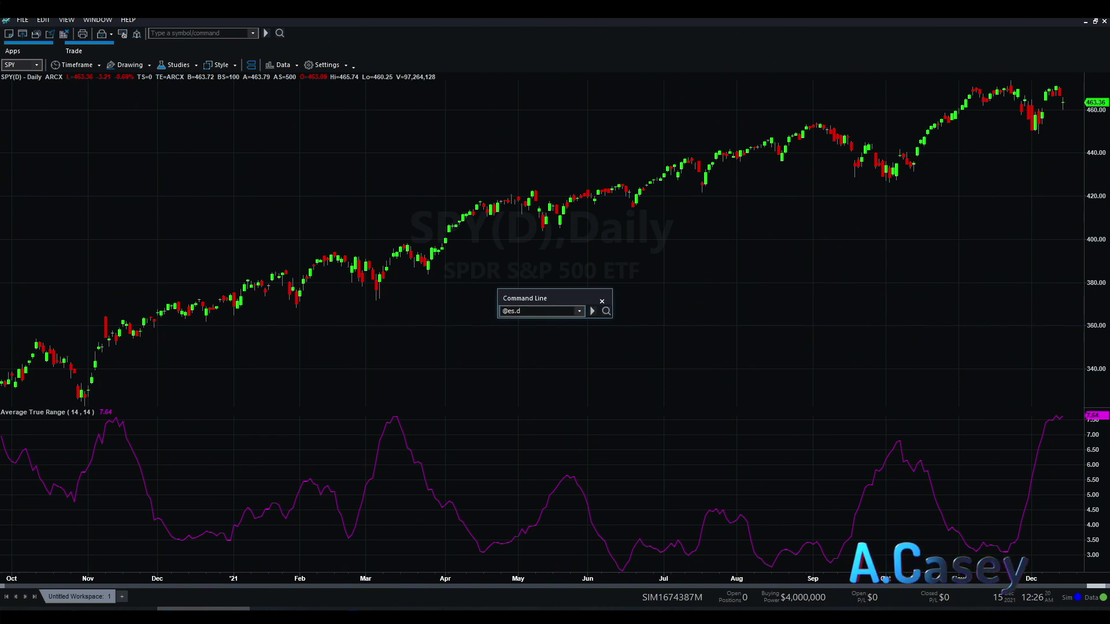
key("Return")
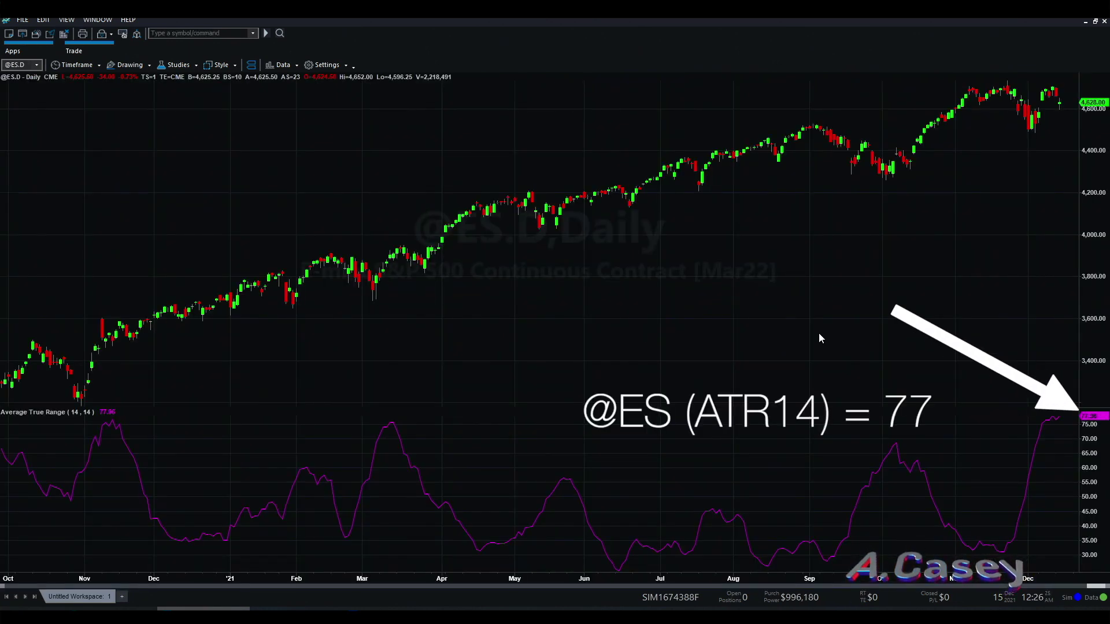
type("aapl")
key("Return")
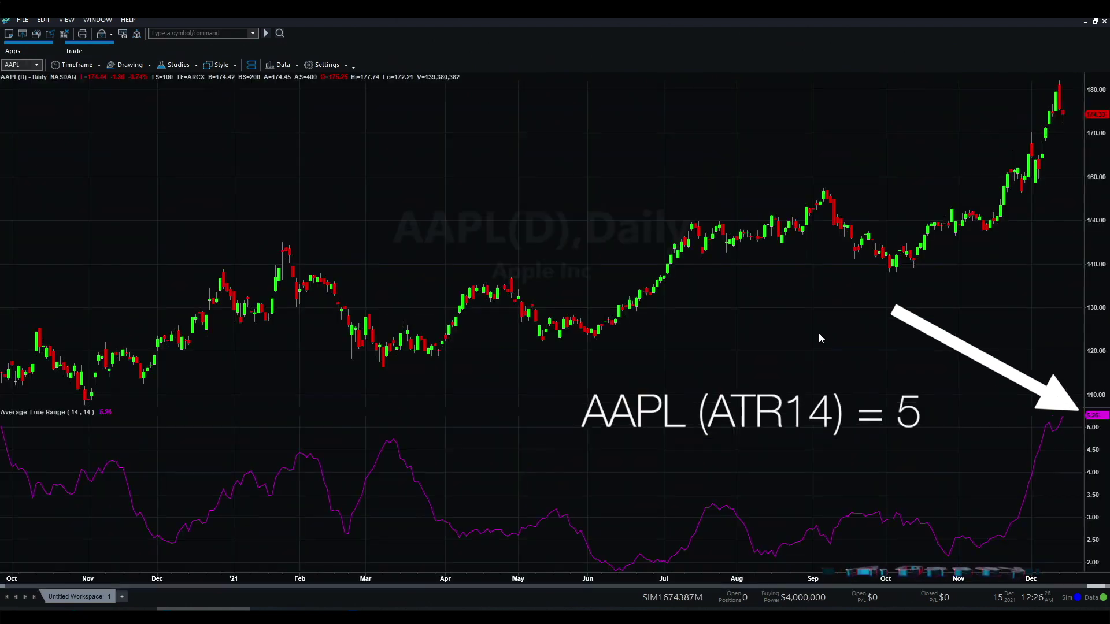
type("tsla")
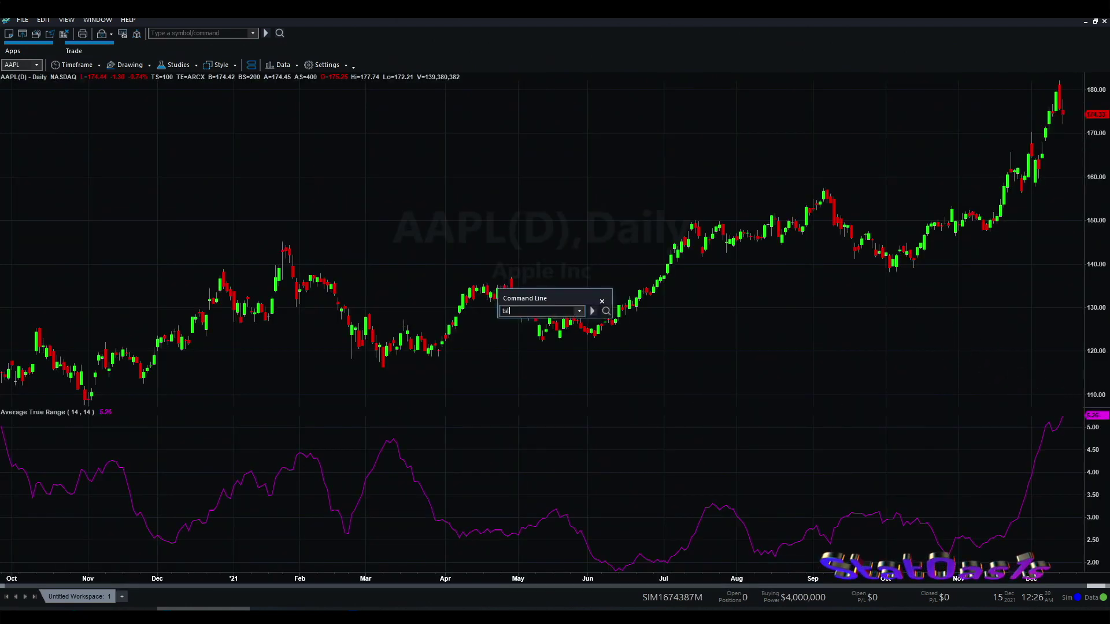
key("Return")
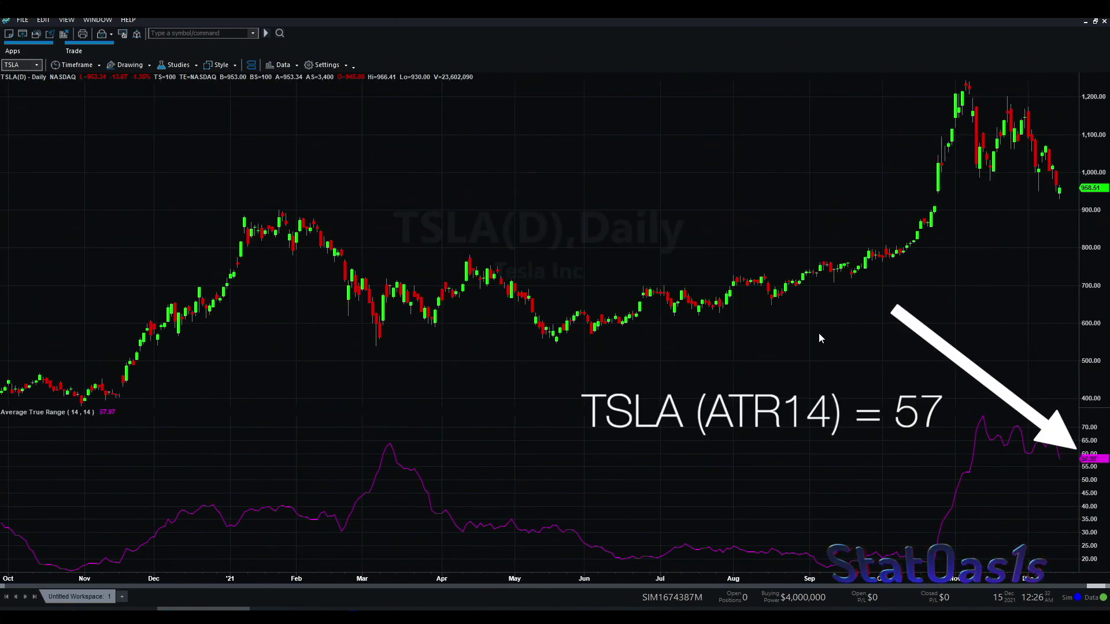
type("@ec")
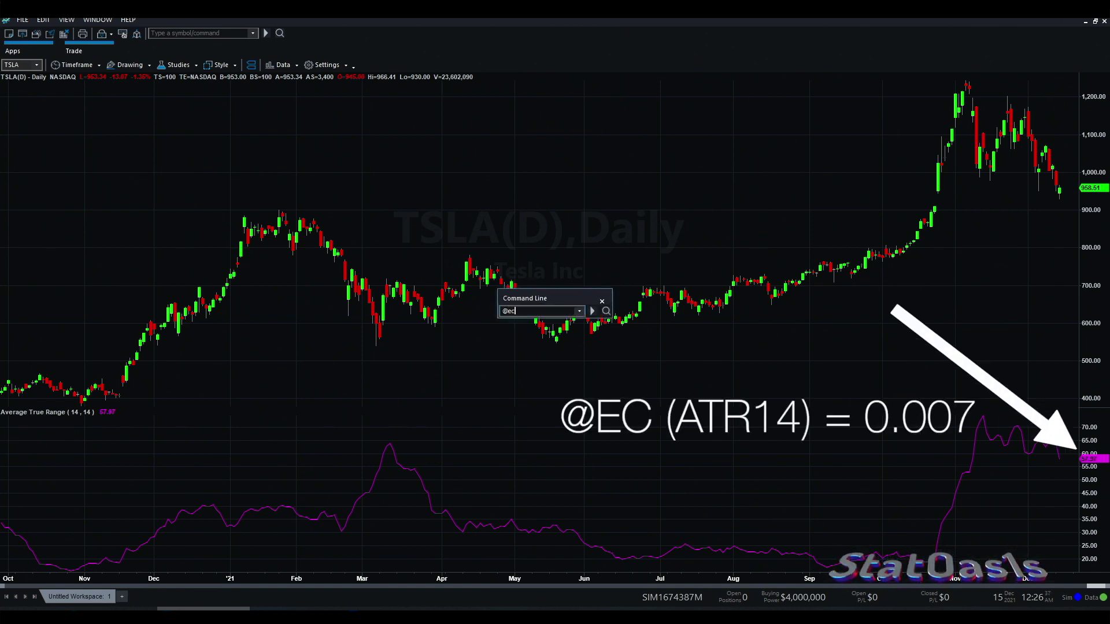
key("Return")
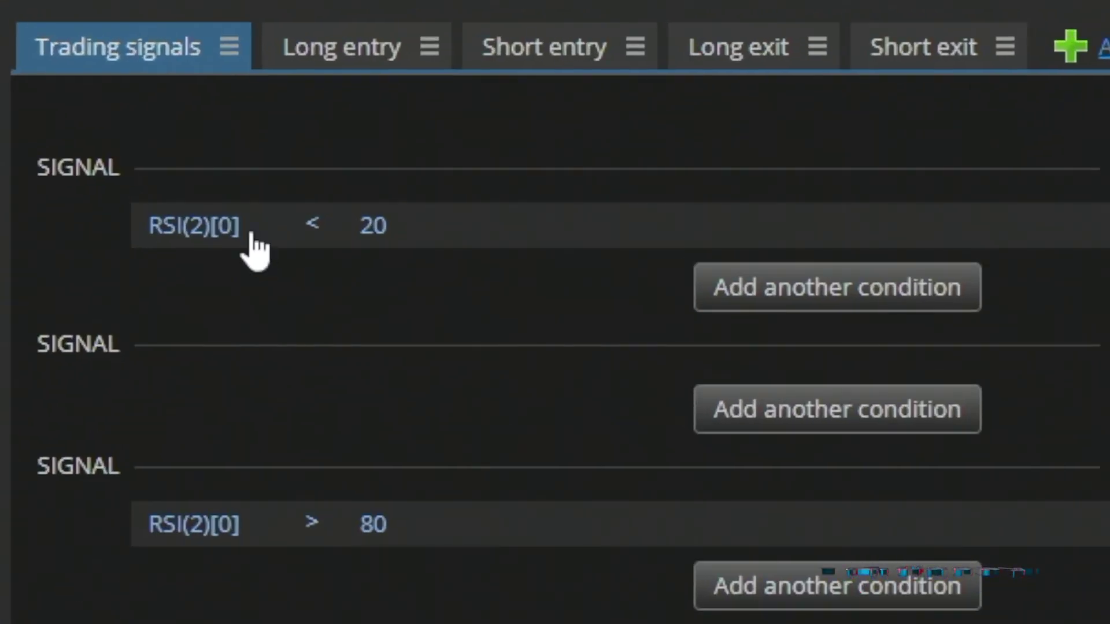
Review the RSI(2) long entry and long exit conditions in StrategyQuant's AlgoWizard, and the strategy's multiple-chart configuration
left_click(191, 238)
left_click(404, 246)
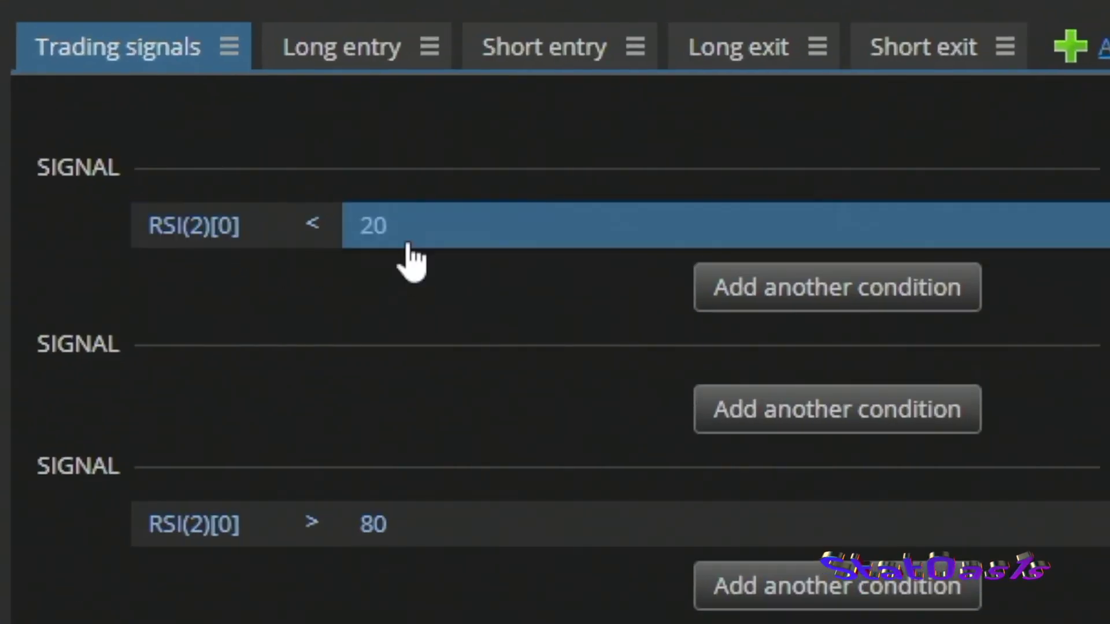
left_click(376, 534)
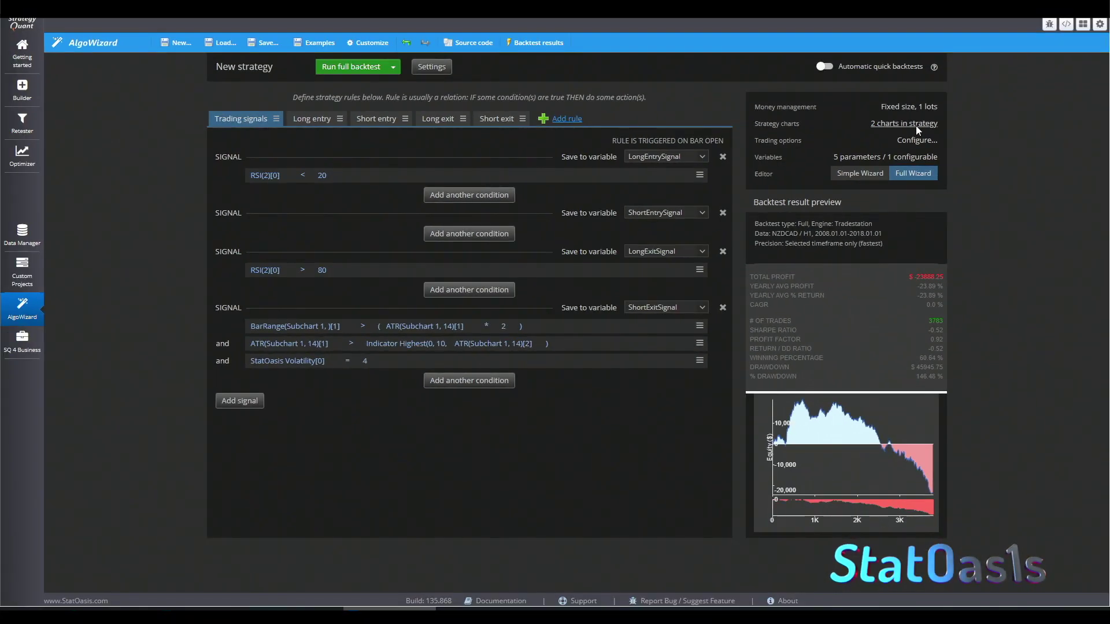
left_click(916, 125)
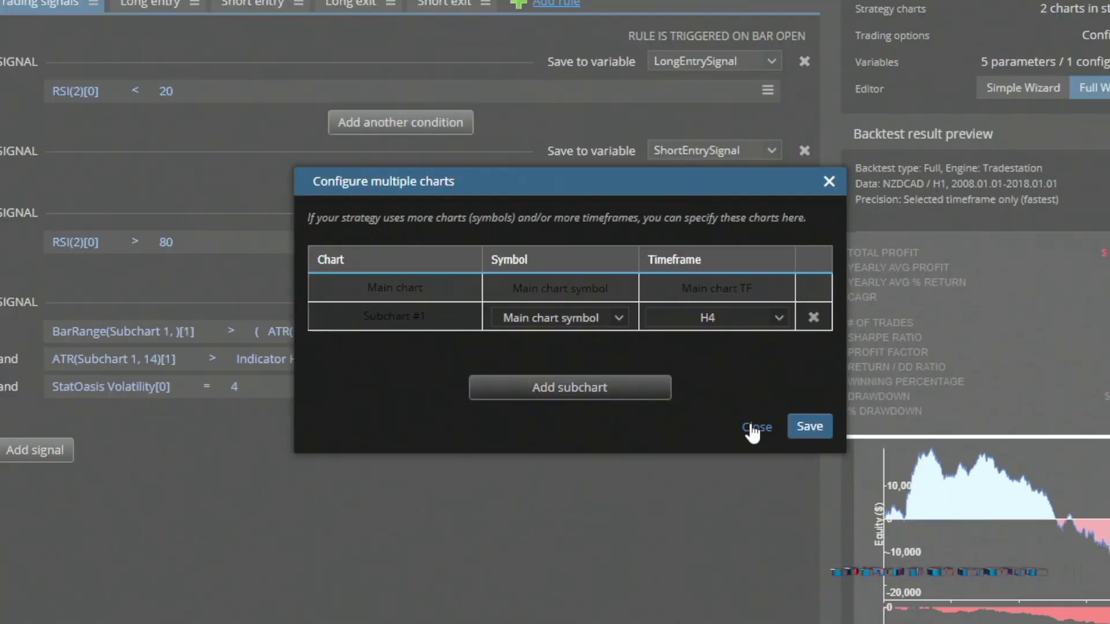
left_click(754, 428)
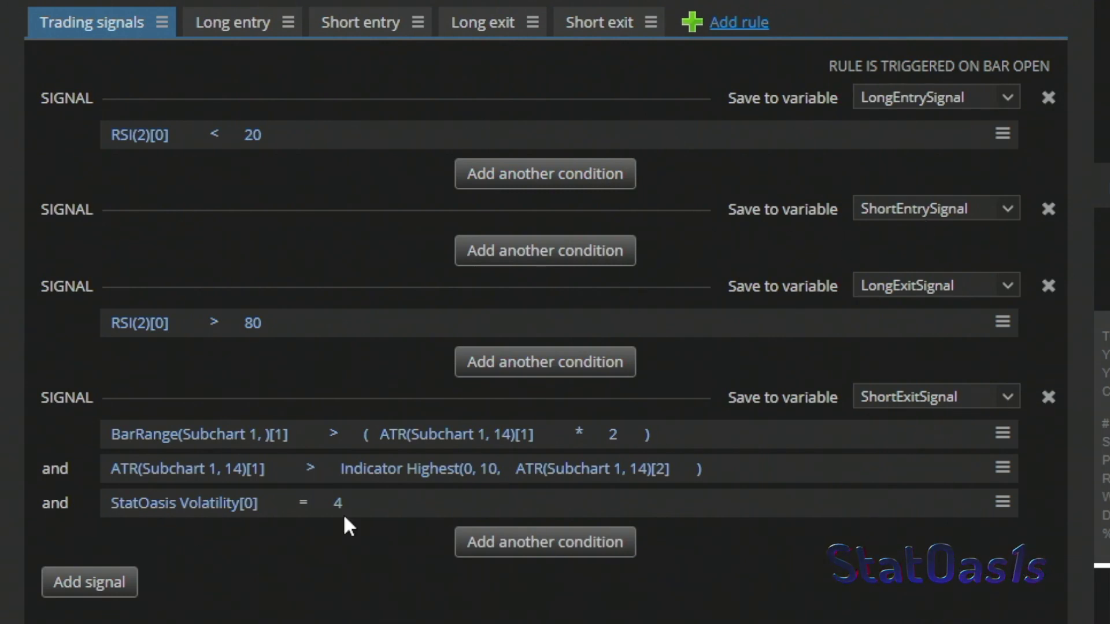
Move the BarRange above 2 × ATR condition from ShortExitSignal to LongEntrySignal, keep BarRange on #1 Current / H4, and check the ATR parameters
left_click_drag(138, 429, 124, 156)
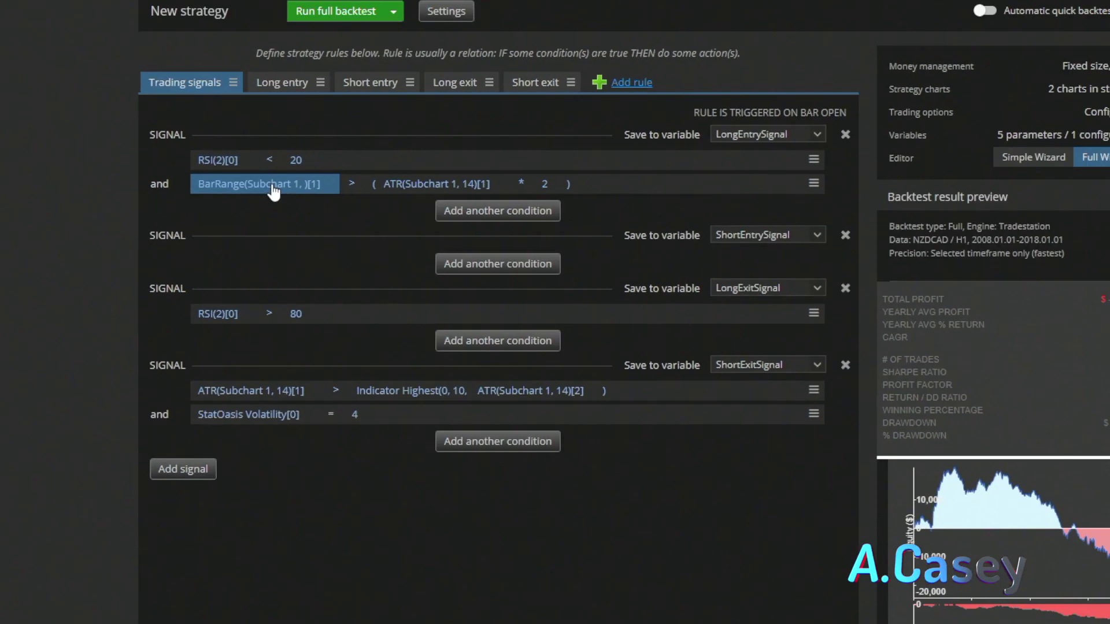
left_click(219, 173)
left_click(651, 261)
left_click(674, 267)
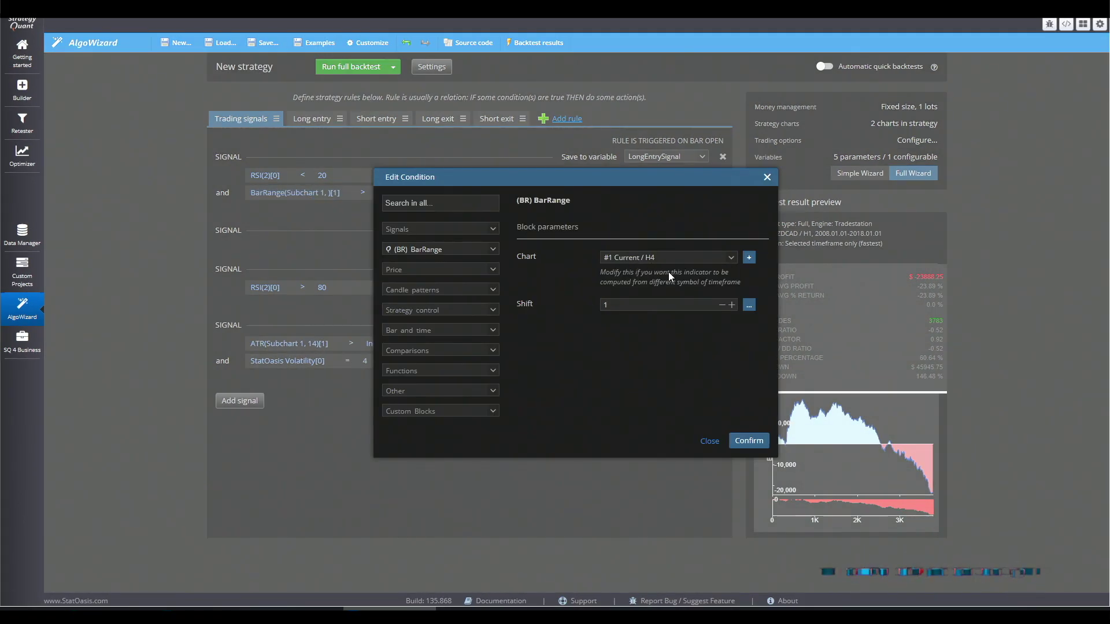
left_click(742, 441)
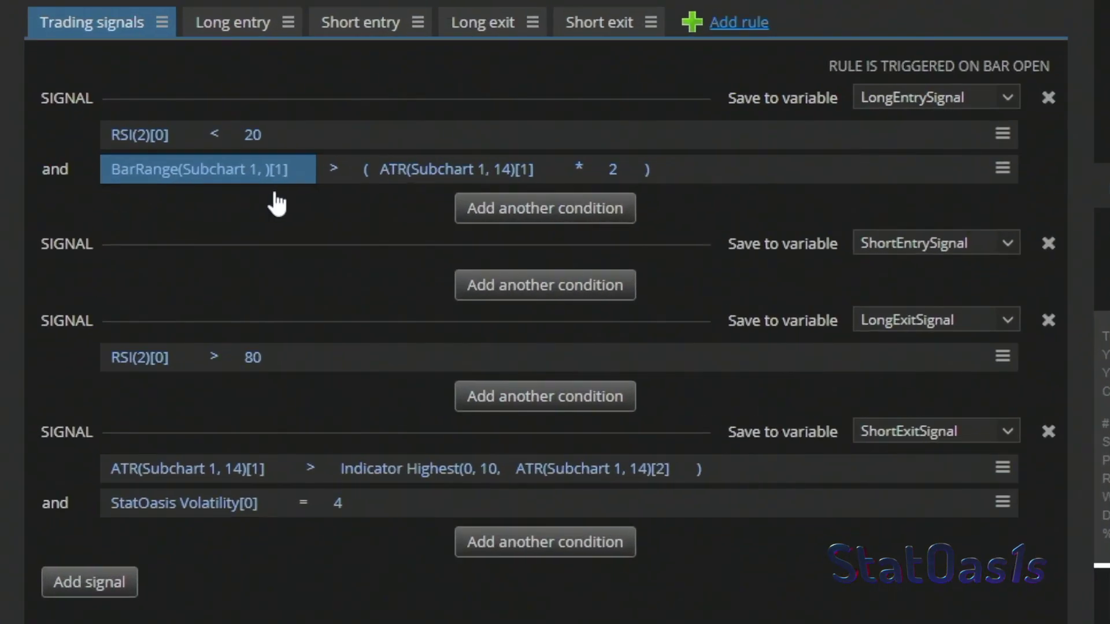
left_click(402, 177)
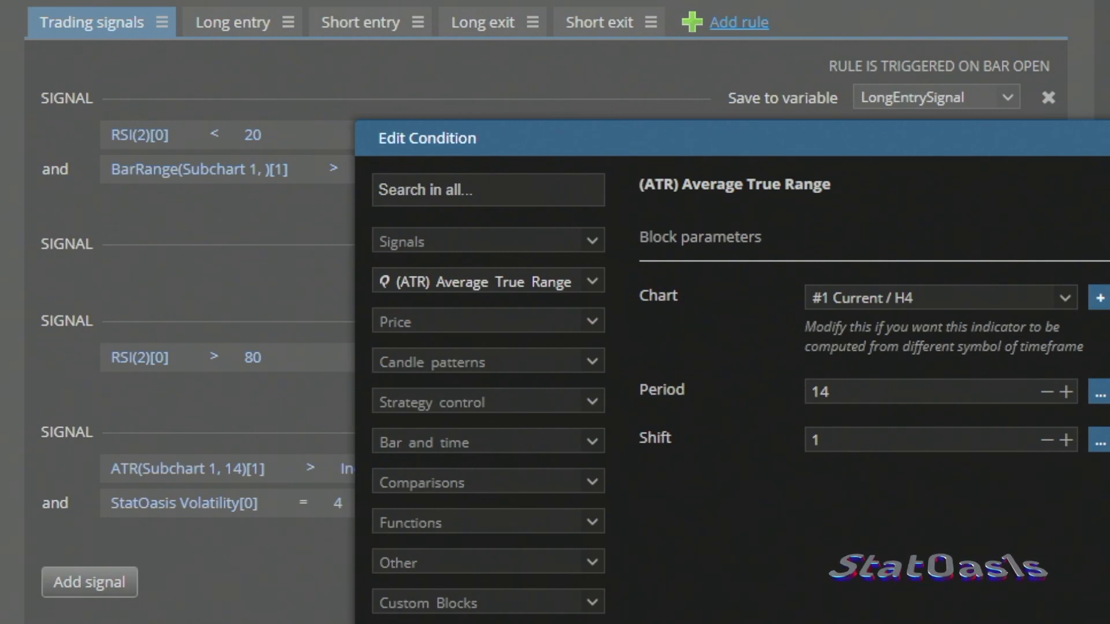
key("Escape")
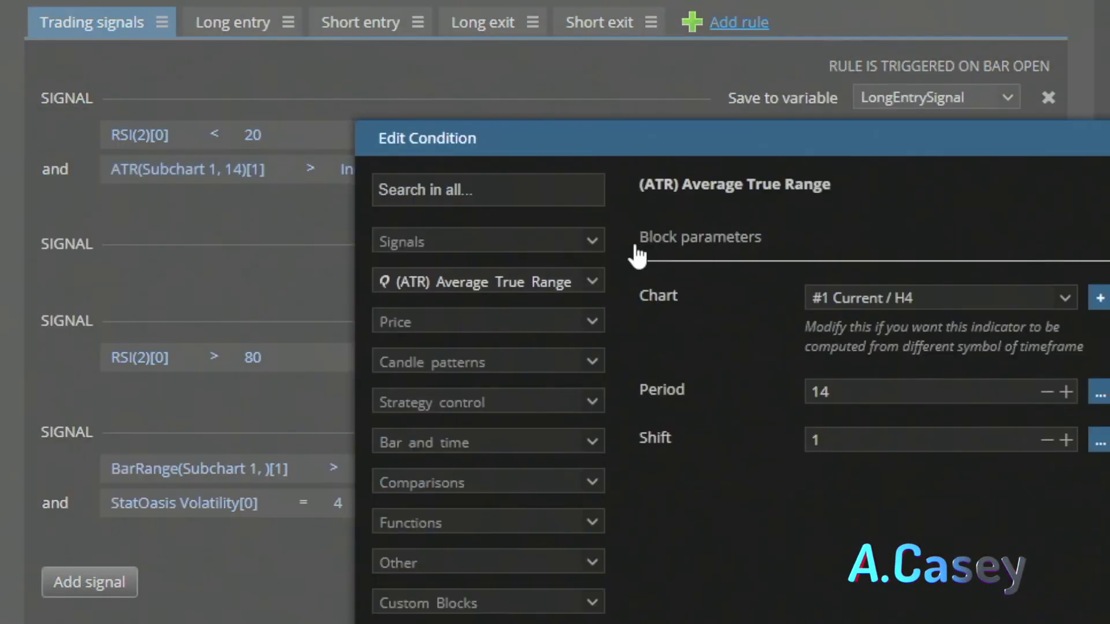
Inspect the block parameters of the ATR and Indicator Highest Value parts of the LongEntrySignal condition
left_click(129, 176)
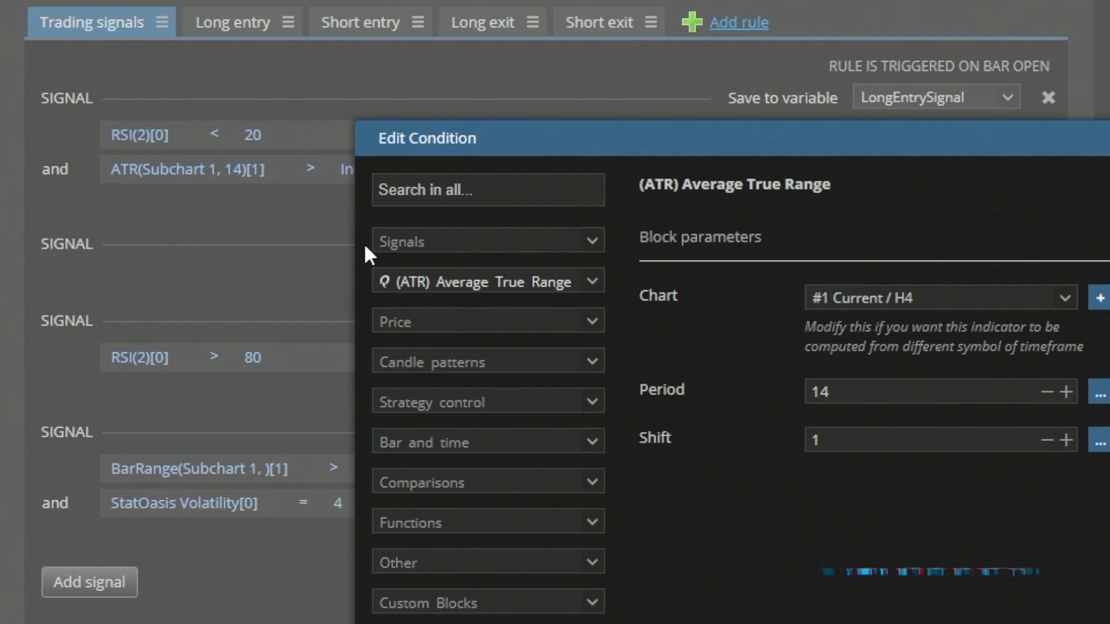
left_click(347, 194)
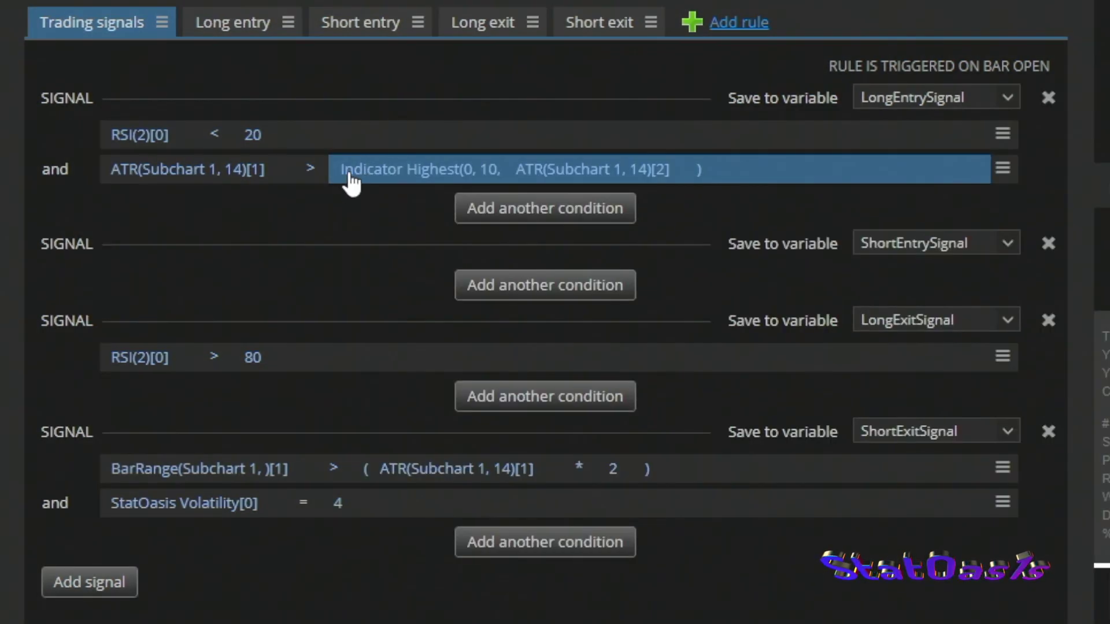
left_click(348, 171)
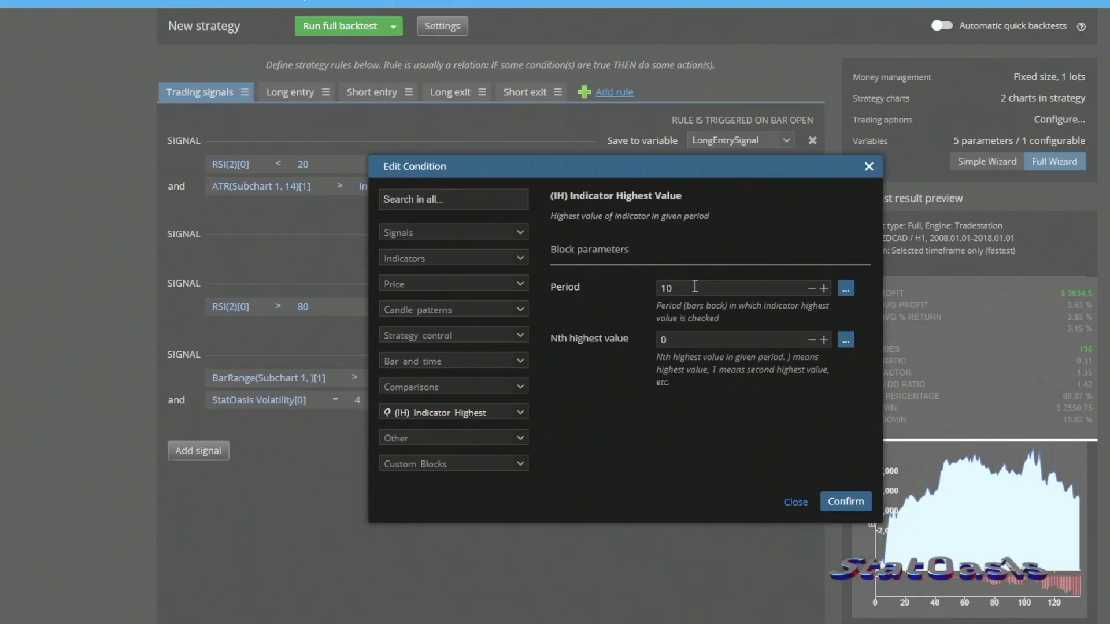
left_click(868, 327)
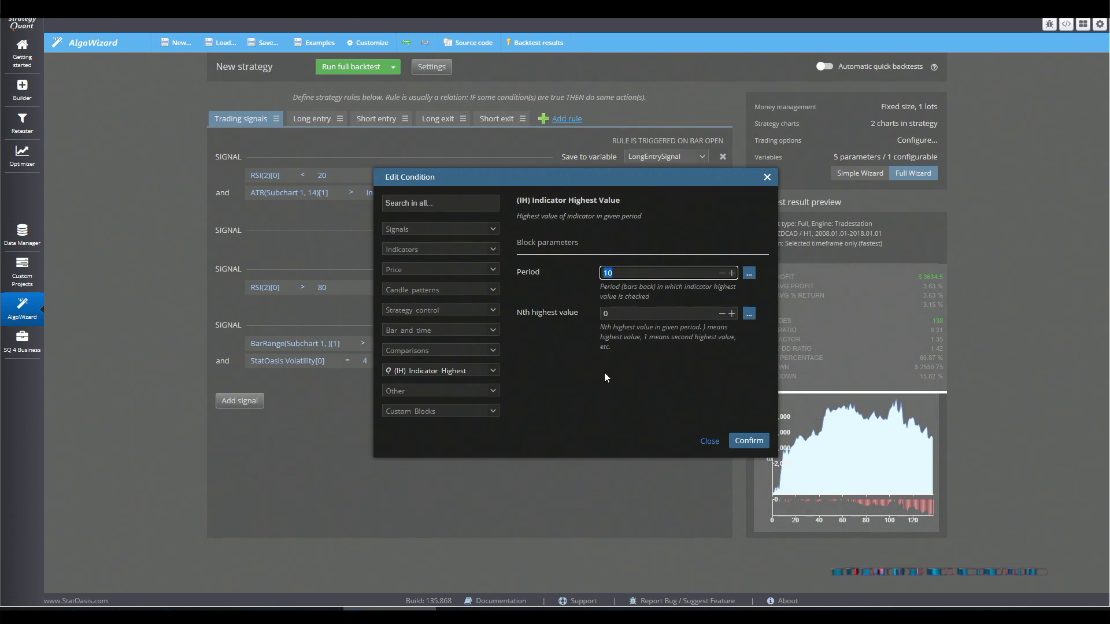